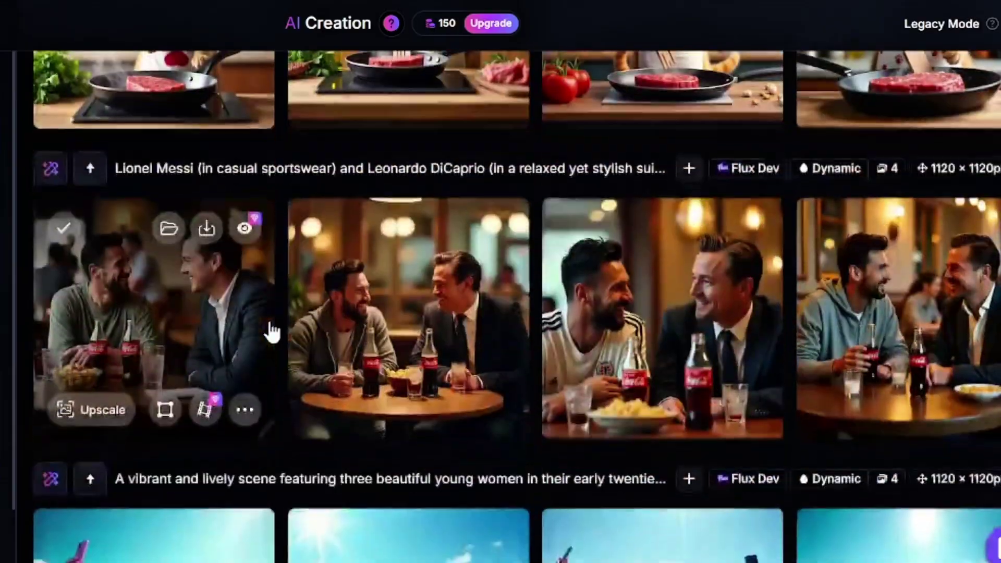
Download the second generated image of the orange tabby cat chef from the AI Creation results.
scroll(269, 332, up, 5)
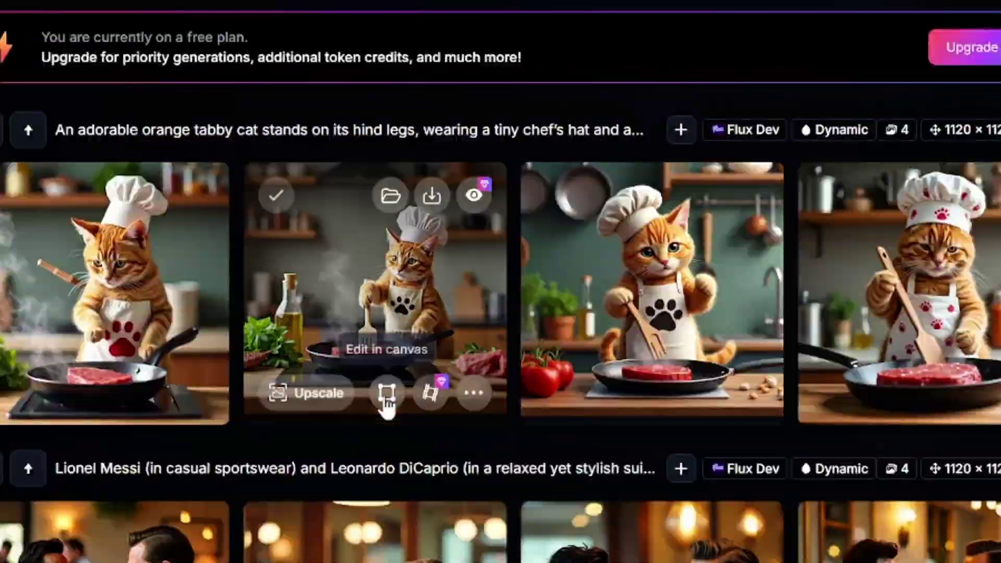
scroll(386, 404, up, 2)
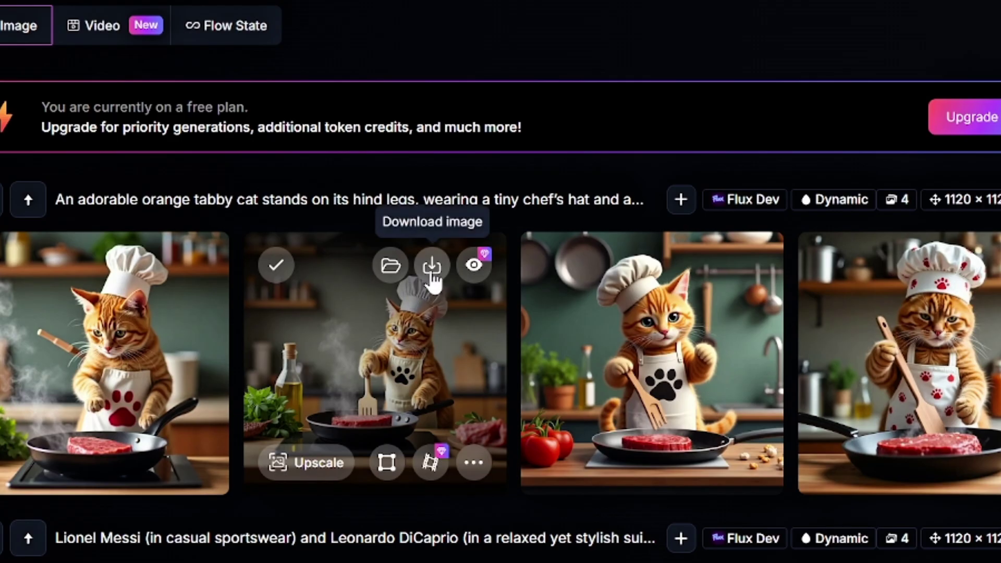
click(431, 269)
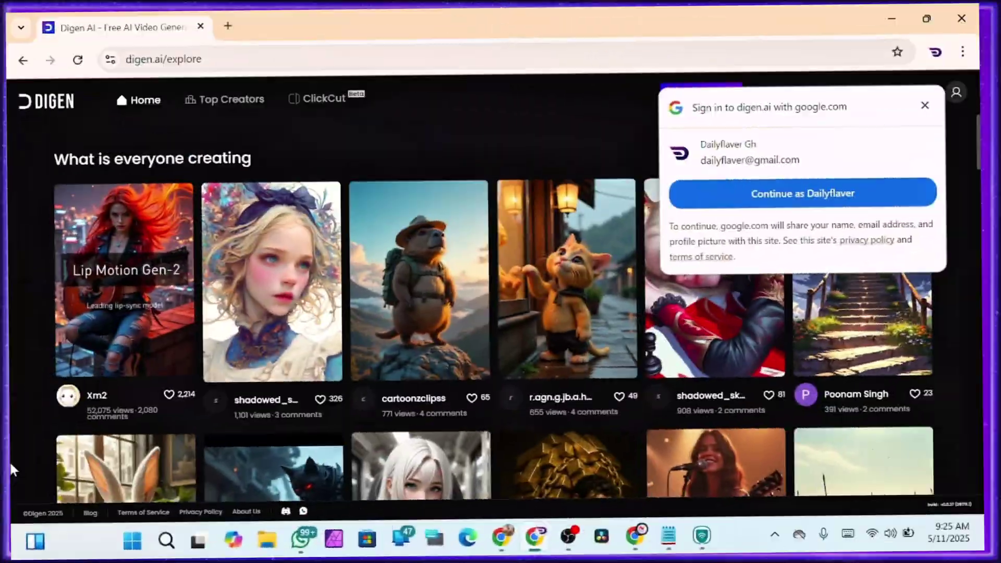
Dismiss the Google sign-in prompt on the digen.ai explore page.
scroll(12, 459, down, 6)
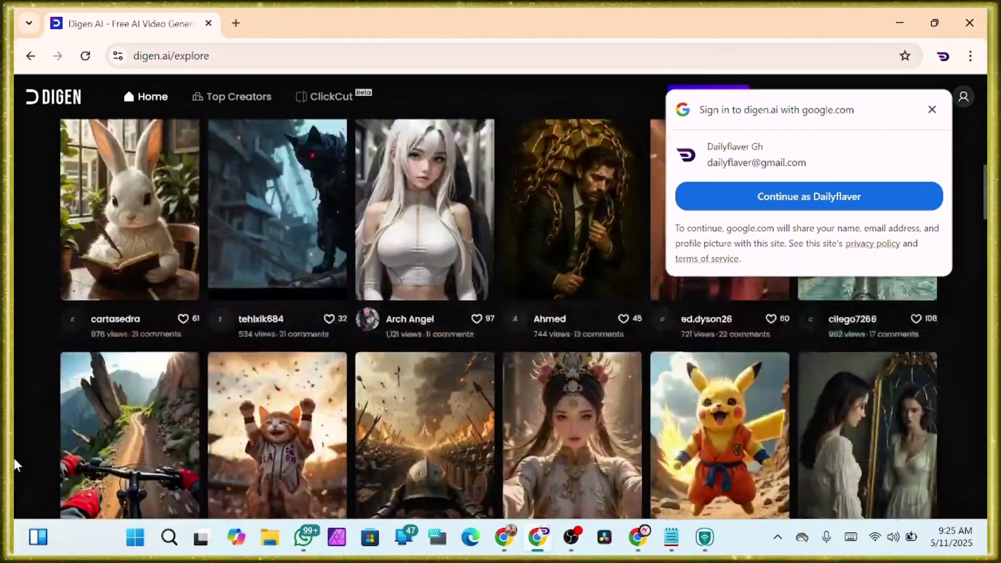
scroll(13, 455, up, 6)
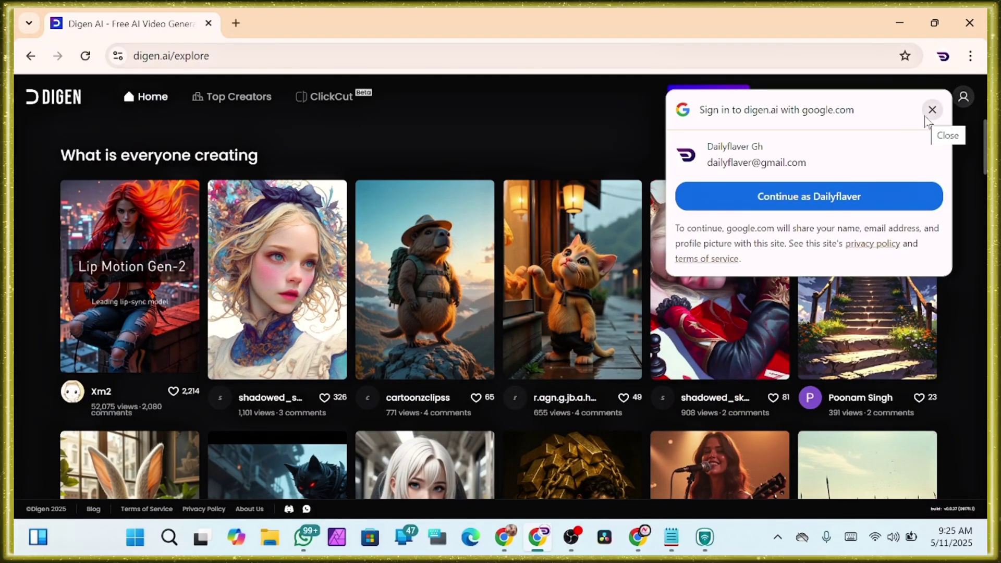
click(932, 110)
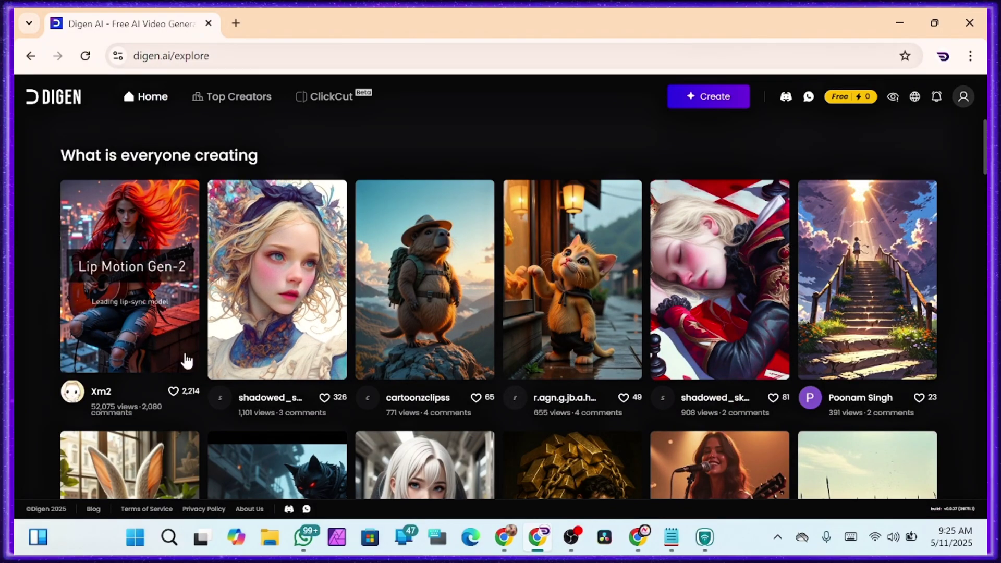
Examine the community videos under "What is everyone creating" on the explore page, closing the Google sign-in prompt if it covers them.
scroll(185, 356, down, 9)
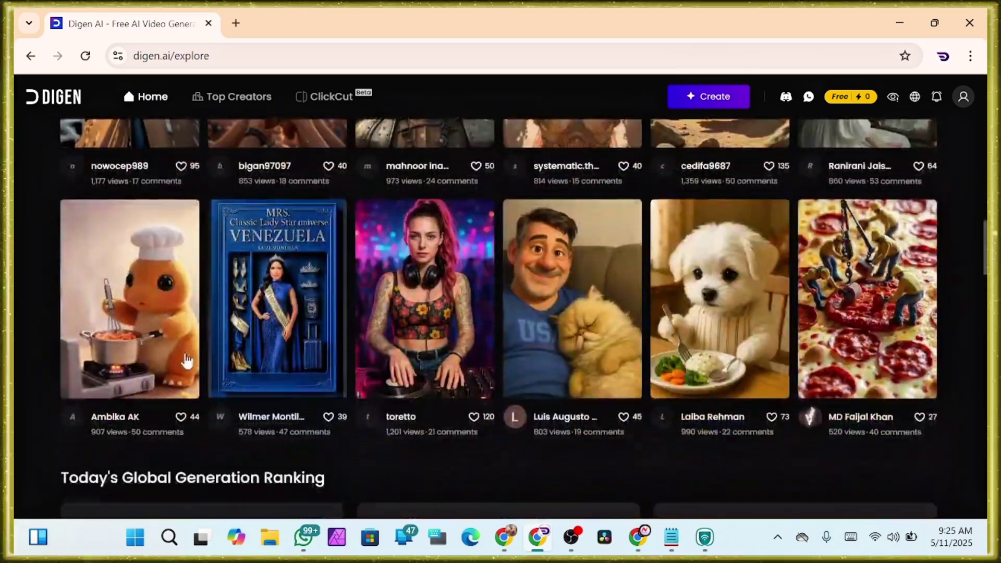
scroll(186, 356, down, 5)
scroll(185, 356, up, 15)
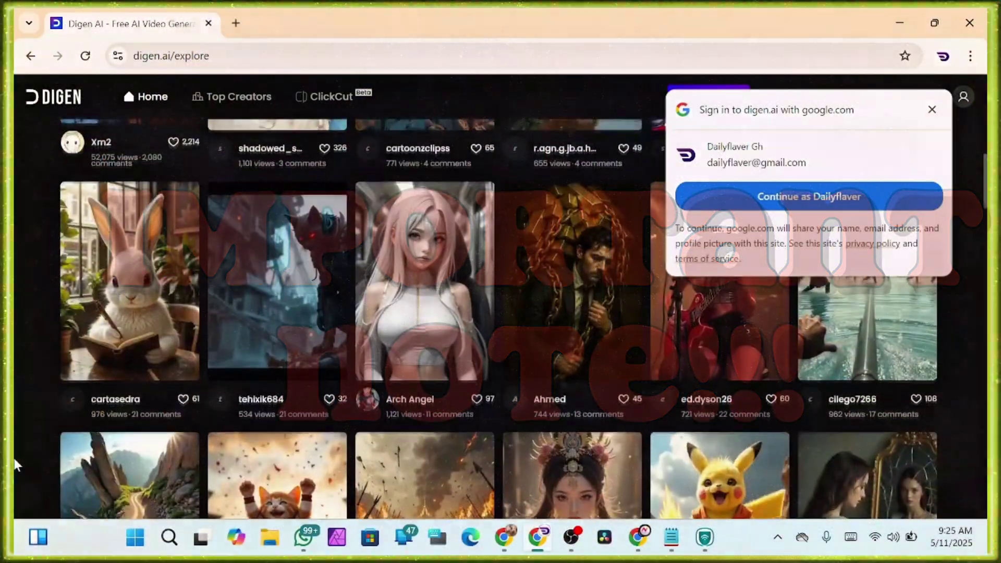
scroll(14, 458, down, 3)
scroll(14, 458, up, 8)
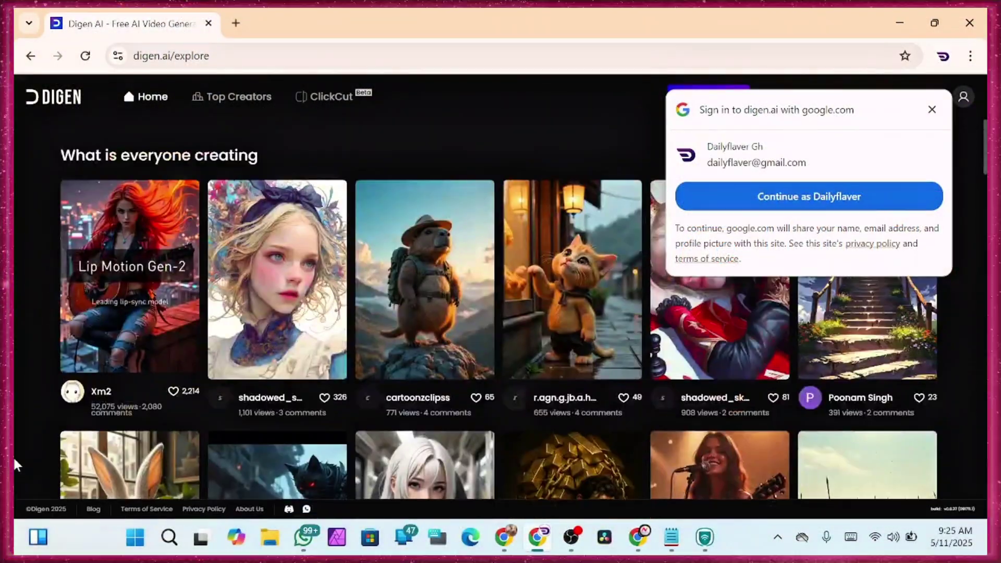
click(933, 110)
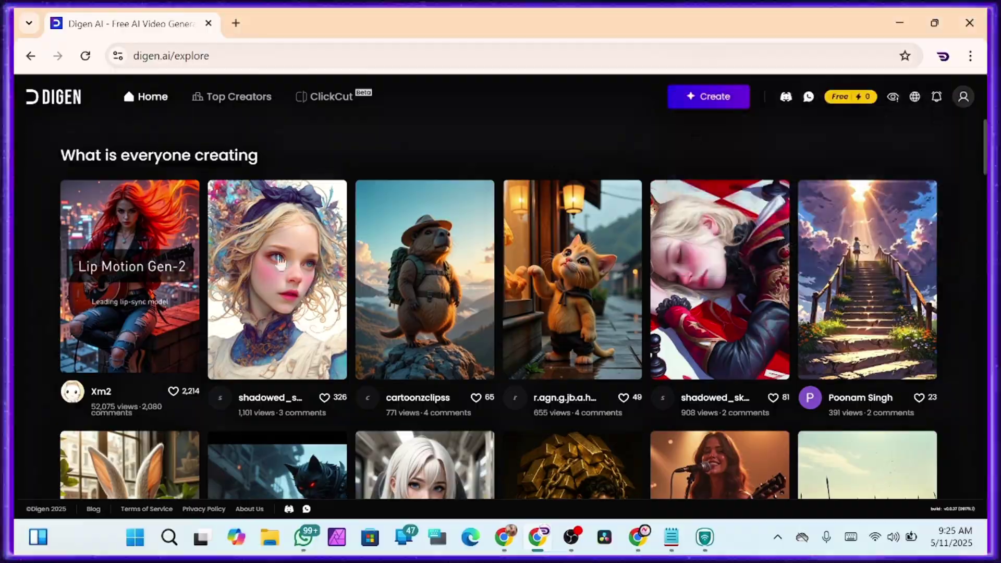
scroll(186, 359, down, 4)
scroll(186, 360, down, 8)
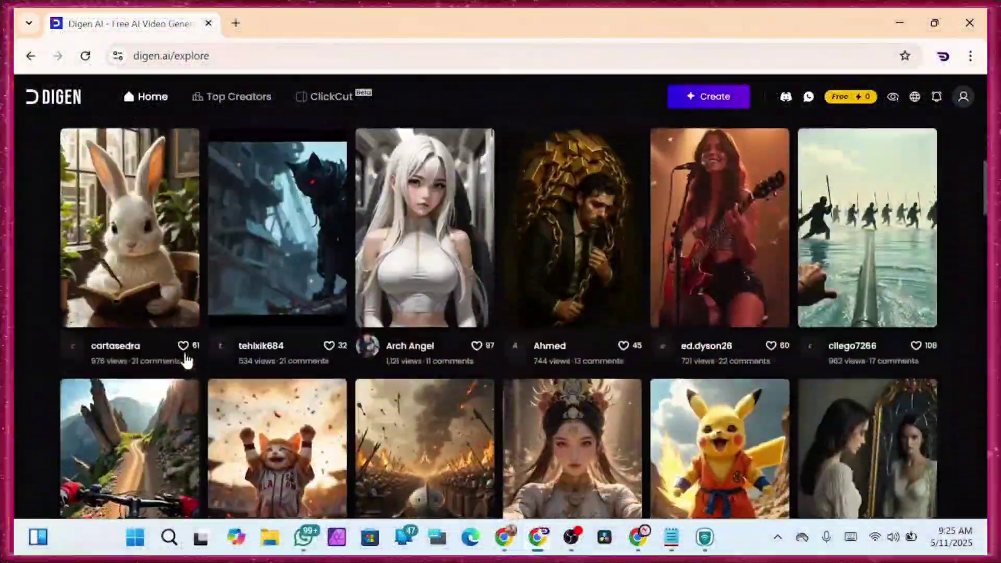
scroll(185, 359, down, 12)
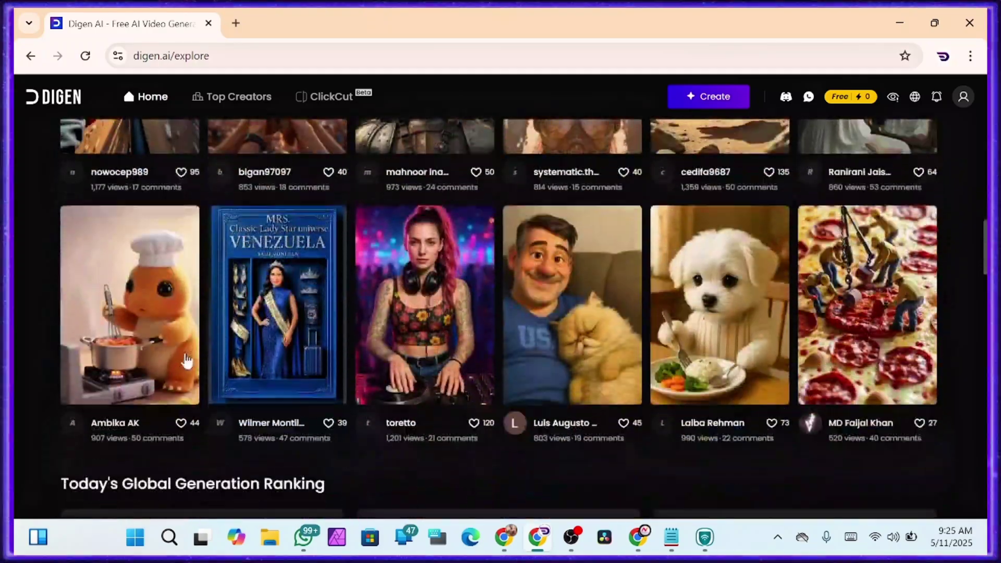
scroll(185, 352, up, 15)
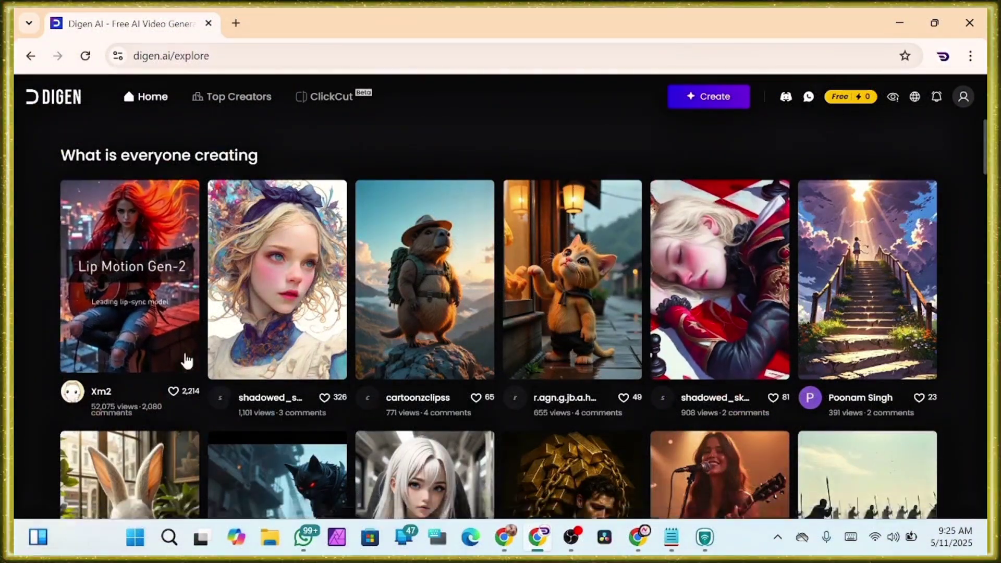
scroll(185, 357, down, 10)
scroll(186, 357, up, 3)
scroll(186, 354, up, 12)
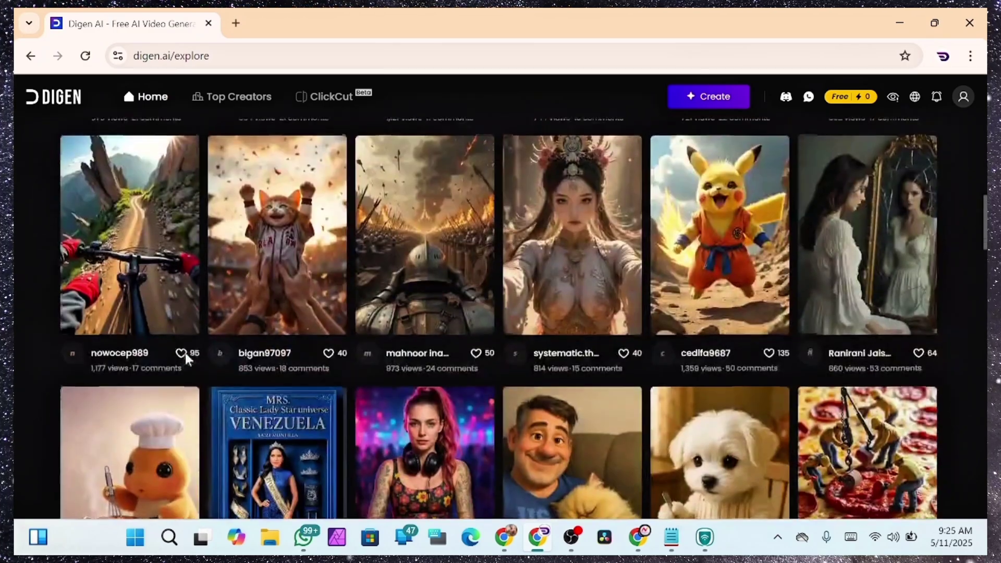
scroll(185, 358, up, 3)
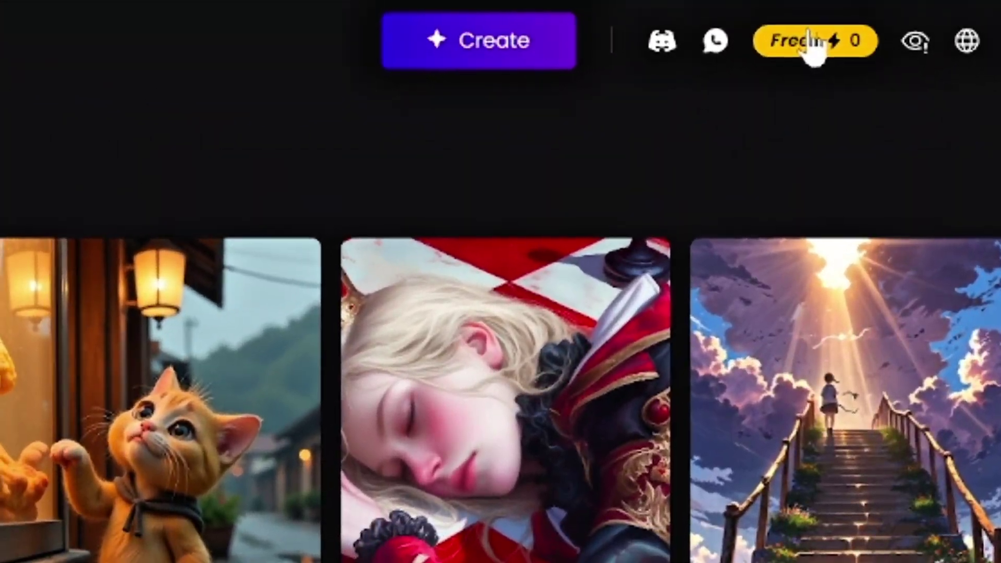
Open Digen's free account sign-up form from the credits indicator's sign-in page.
click(849, 98)
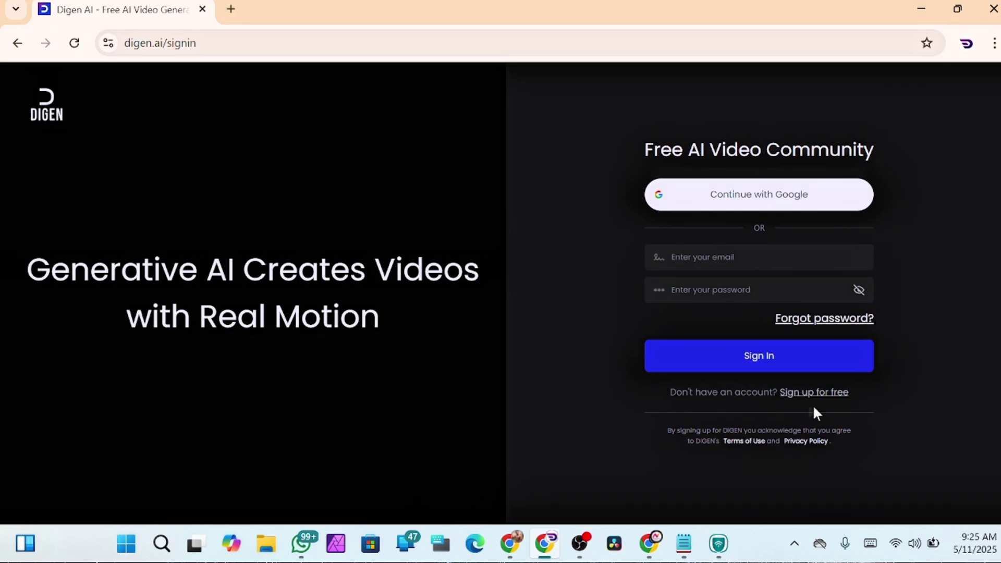
click(832, 395)
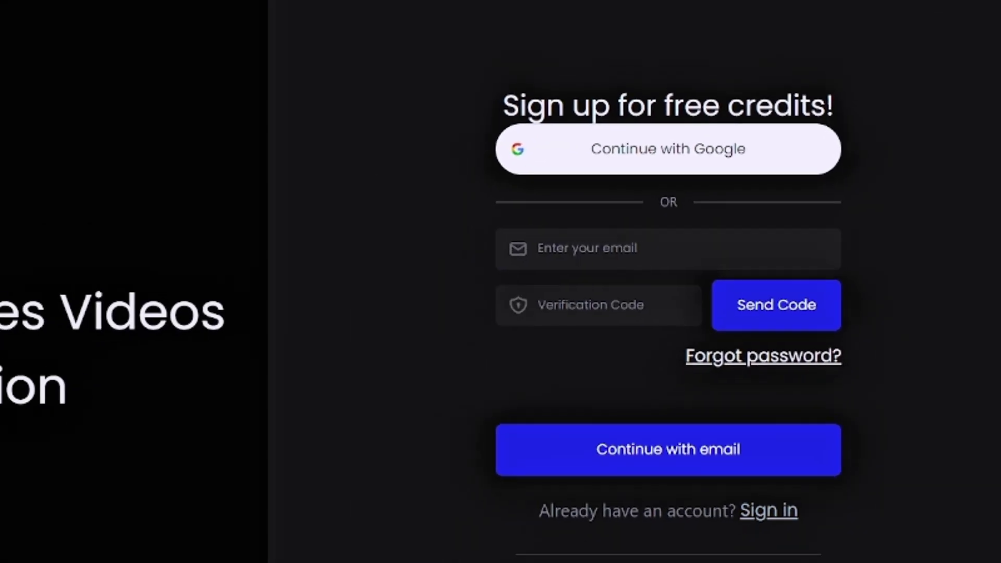
Search the web for emailnator in a new tab and open the emailnator.com site.
key(ctrl+t)
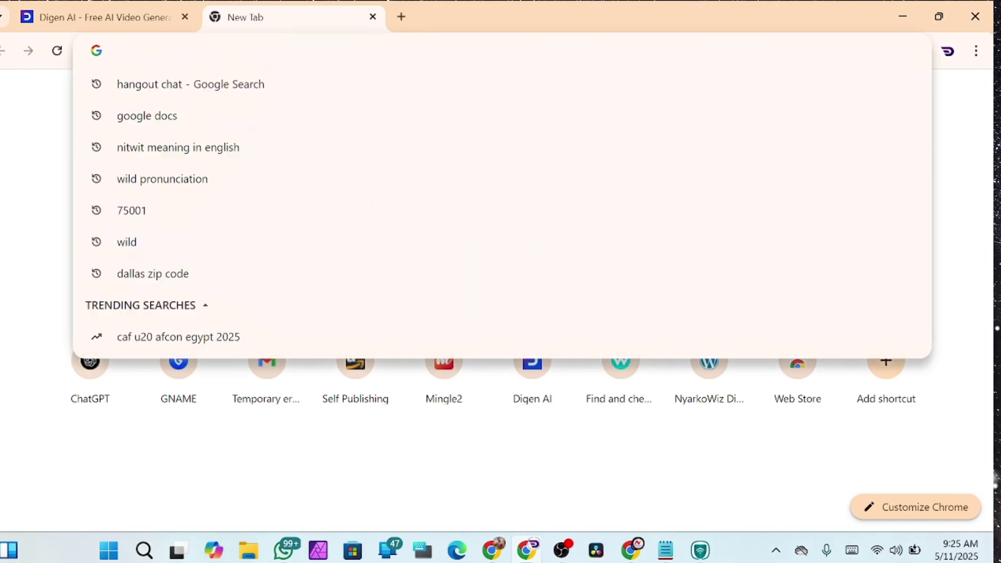
text(ema)
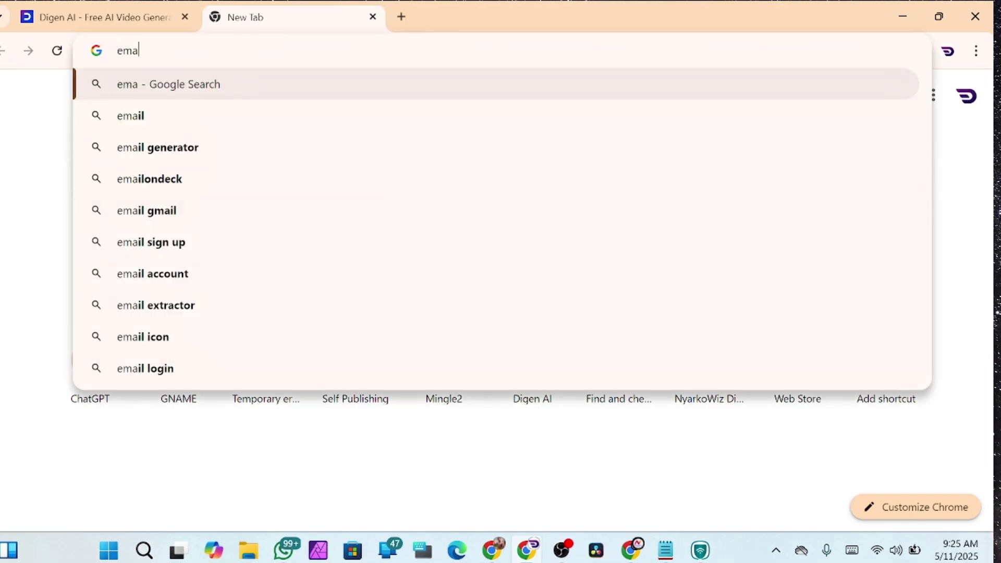
text(il)
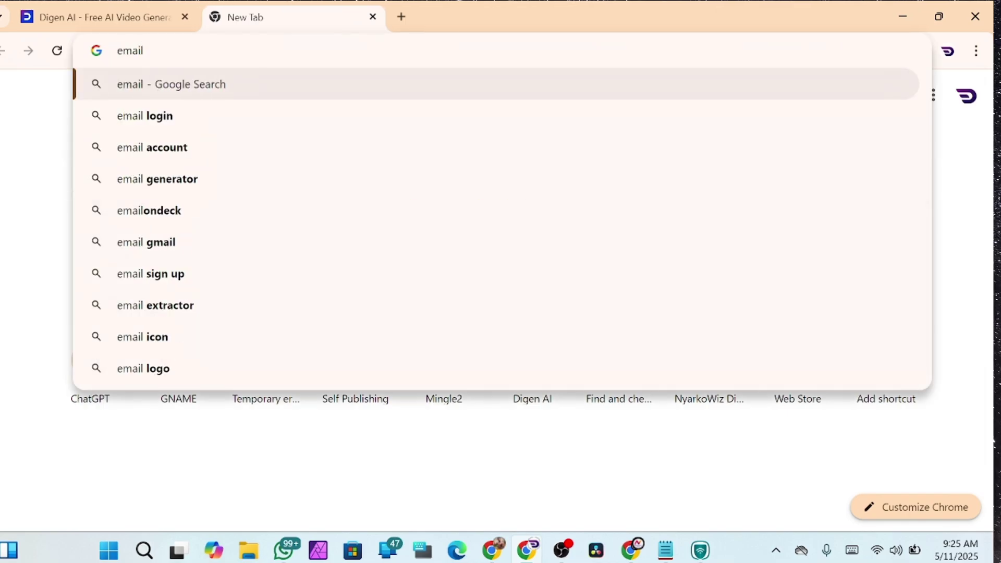
text(natoe)
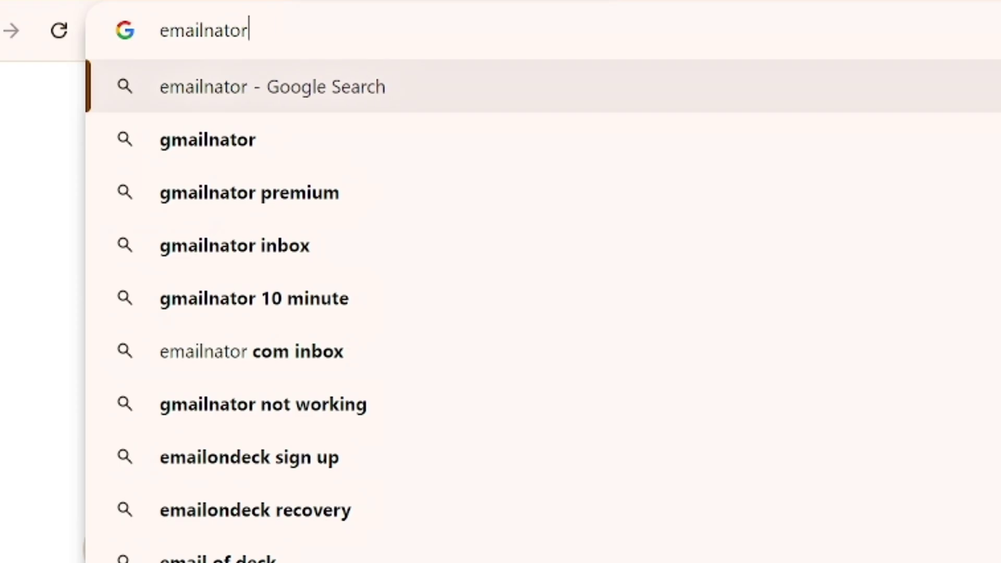
key(Return)
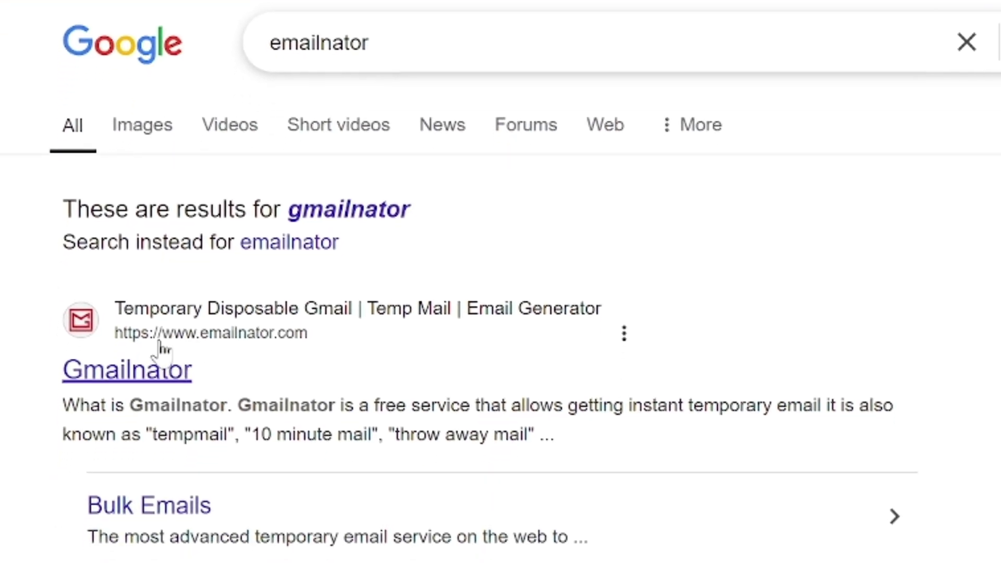
click(160, 339)
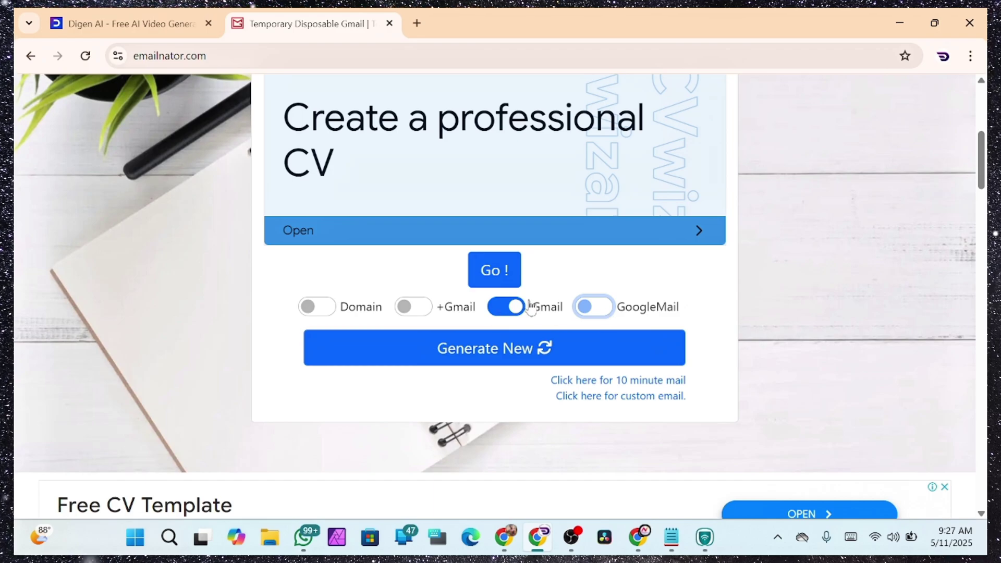
Generate a new disposable address with only the .Gmail type enabled and proceed to its inbox.
click(495, 360)
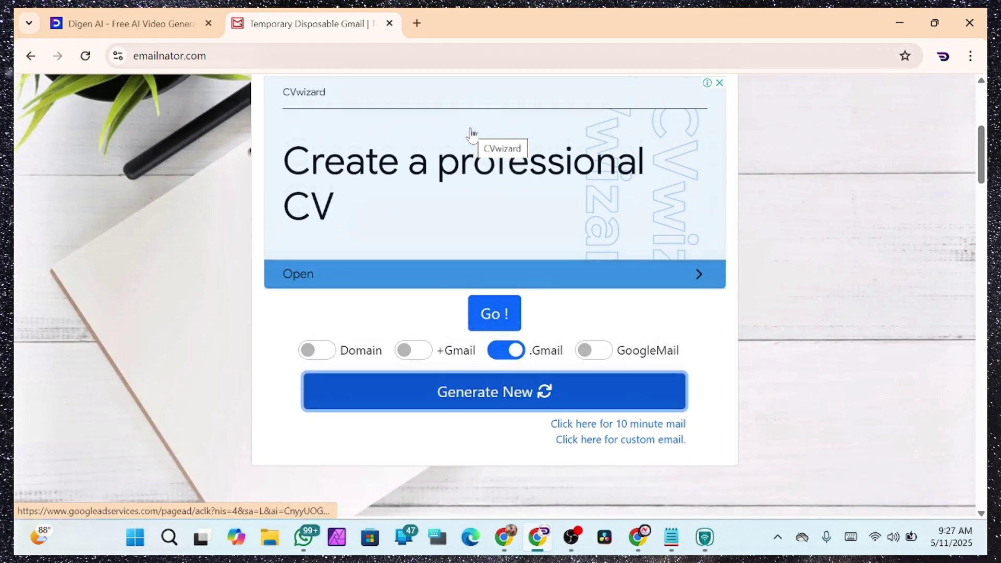
scroll(523, 247, up, 3)
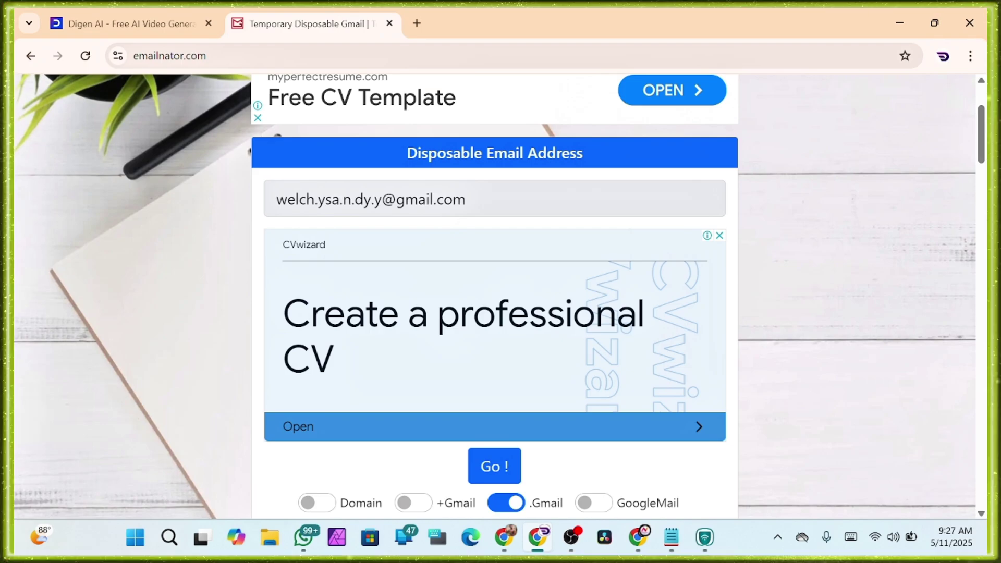
scroll(525, 232, down, 2)
click(484, 355)
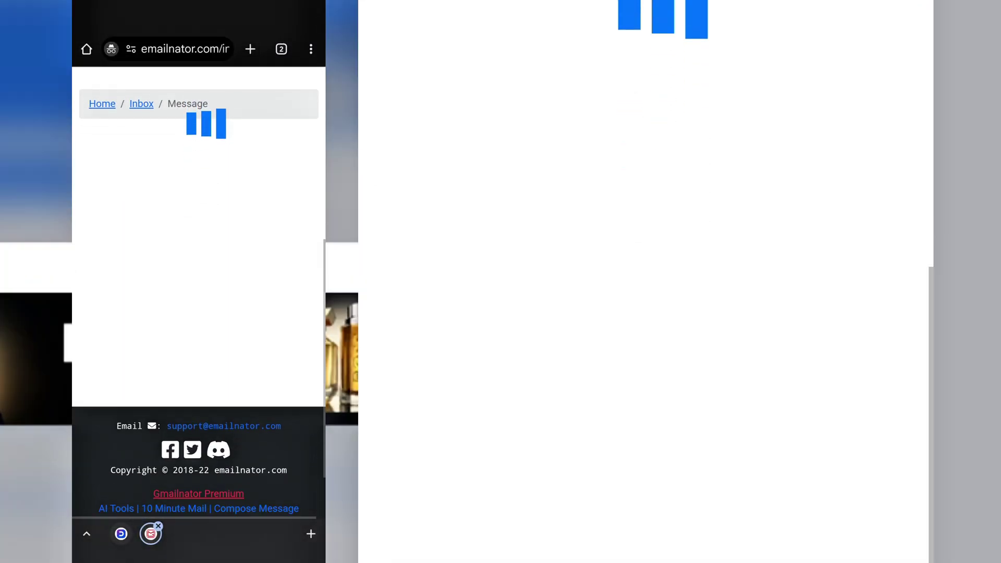
Copy the verification code from the Digen email into the sign-up form's code field, and check the account's free credit balance.
scroll(198, 261, down, 1)
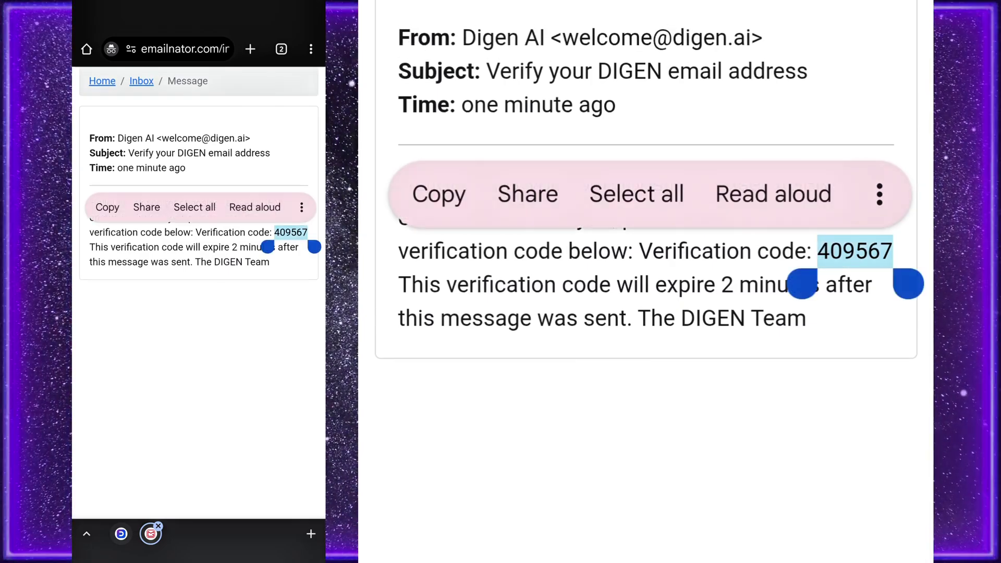
click(104, 205)
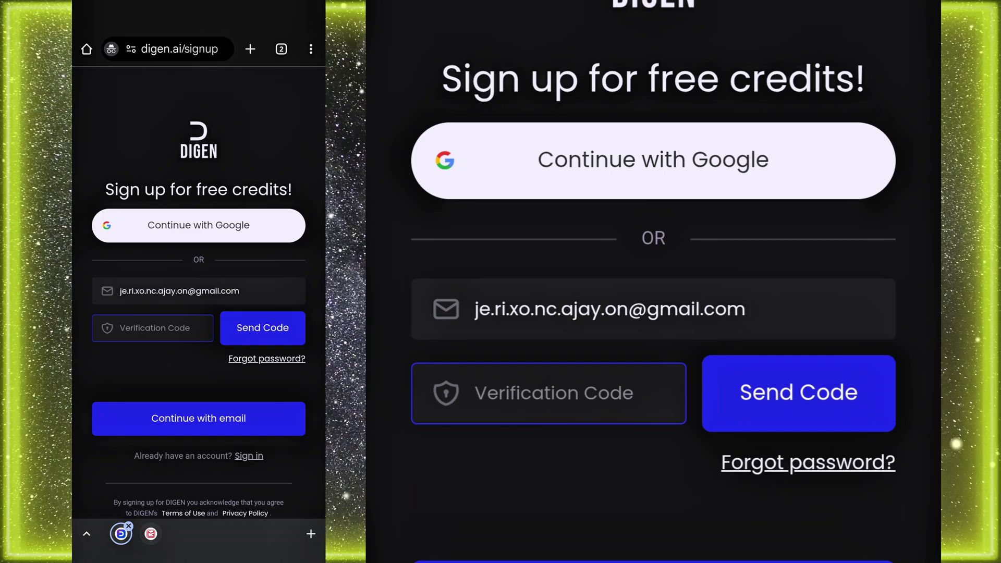
click(151, 327)
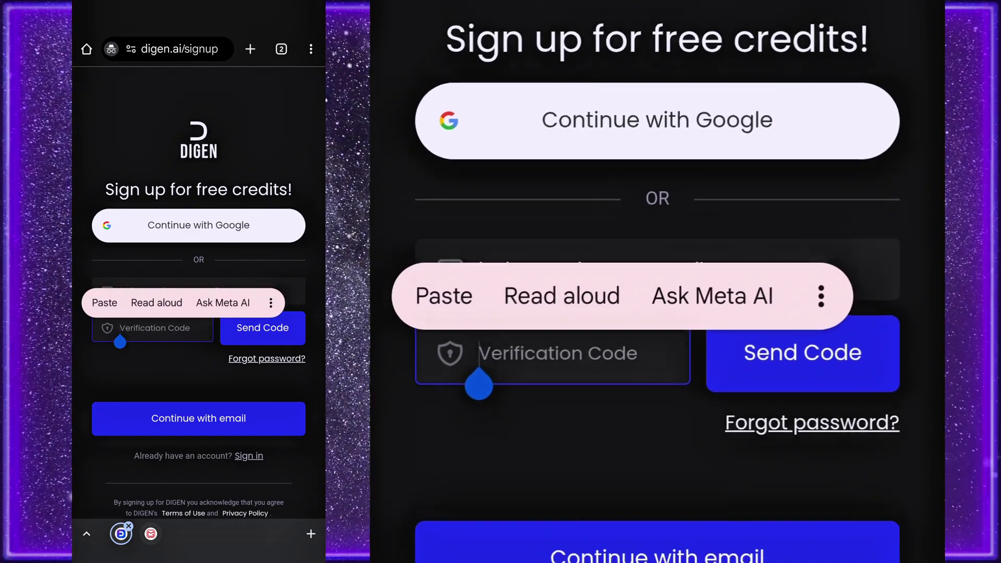
click(100, 299)
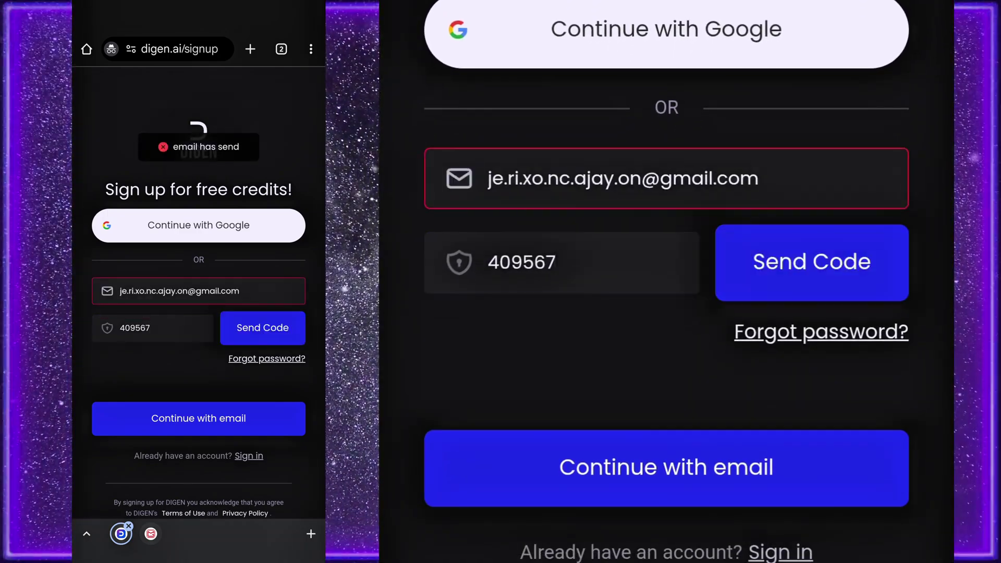
scroll(198, 313, down, 1)
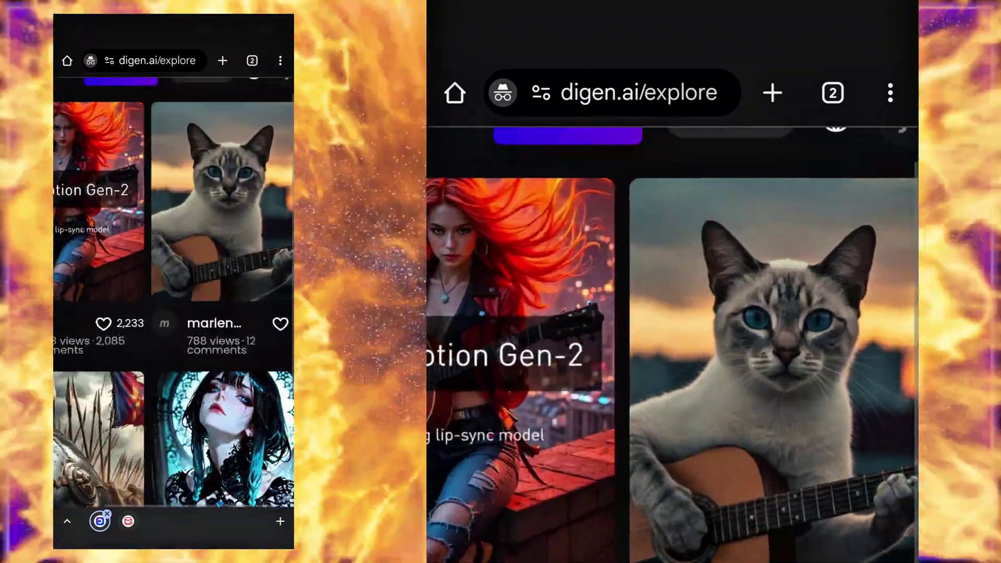
scroll(173, 292, left, 1)
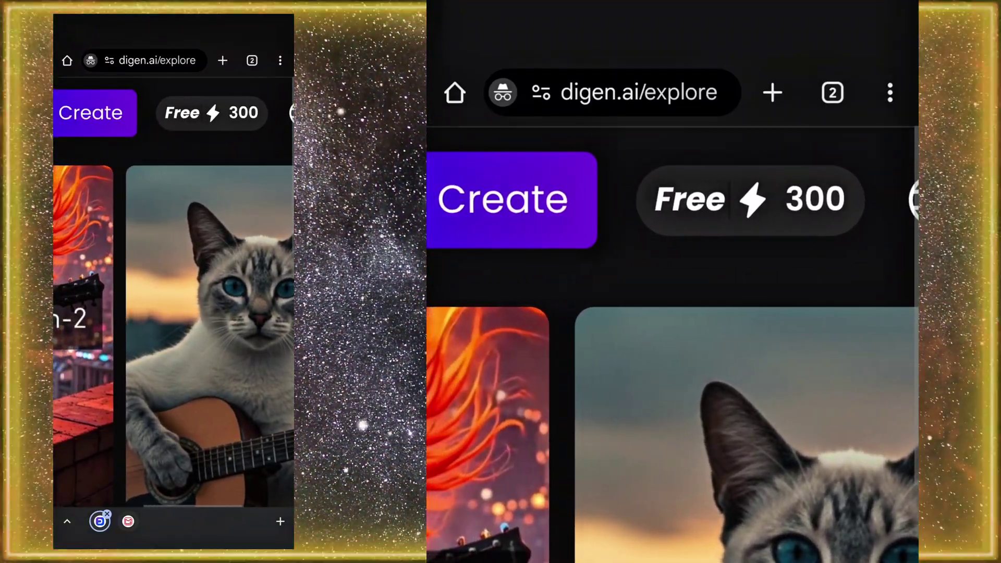
scroll(174, 292, down, 3)
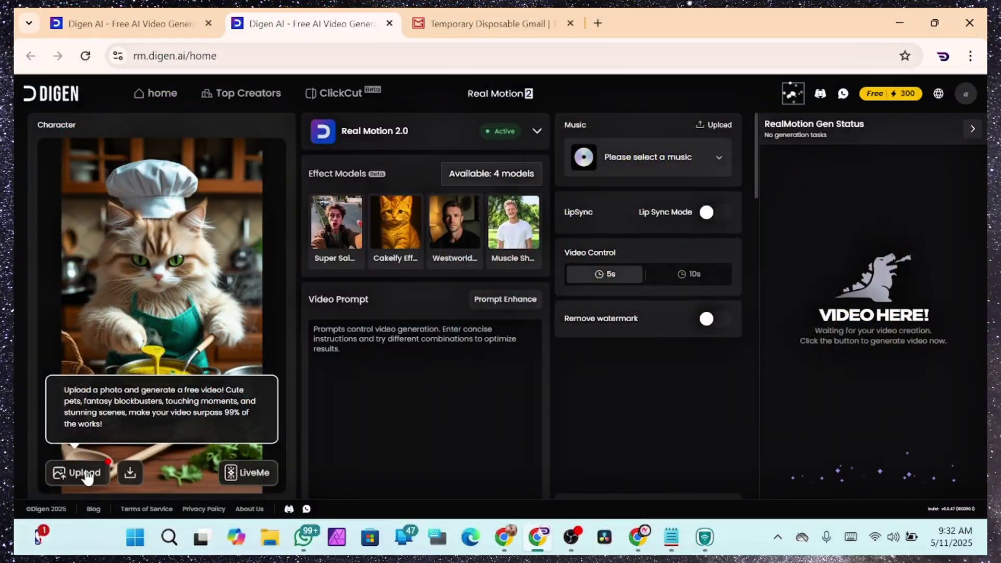
Upload the AI-generated image of Lionel Messi and Leonardo DiCaprio from the Downloads folder as the character photo.
click(83, 473)
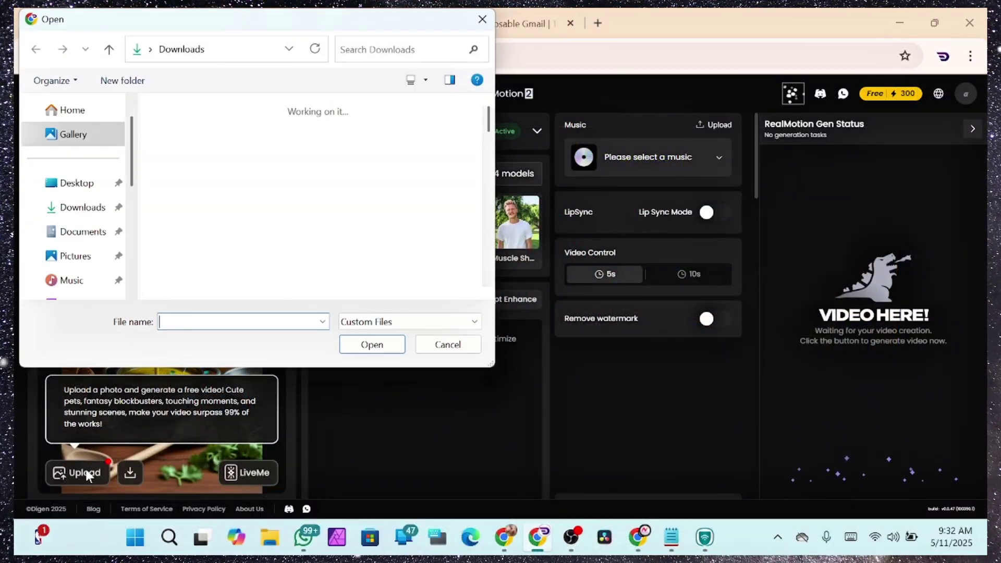
scroll(245, 228, down, 5)
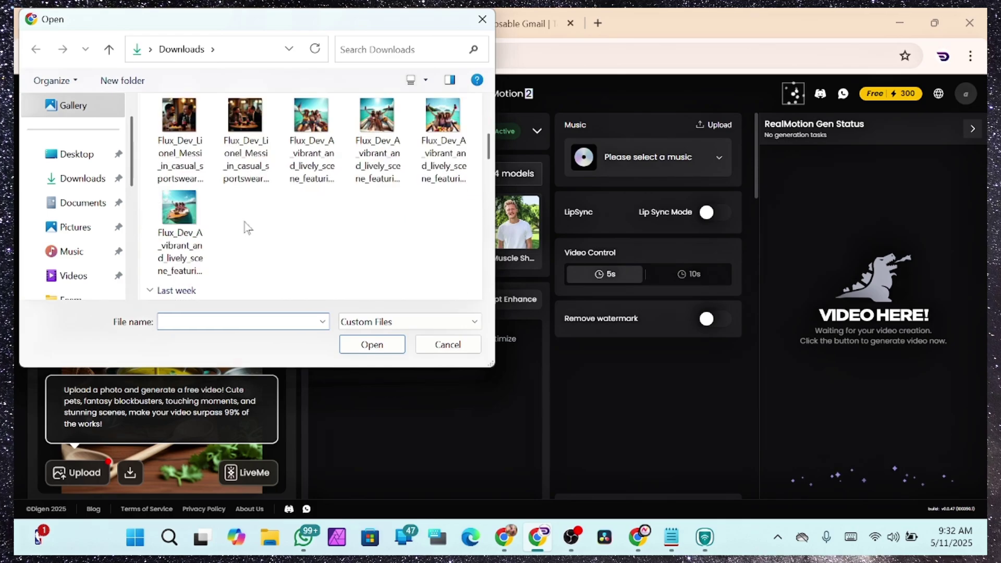
click(98, 182)
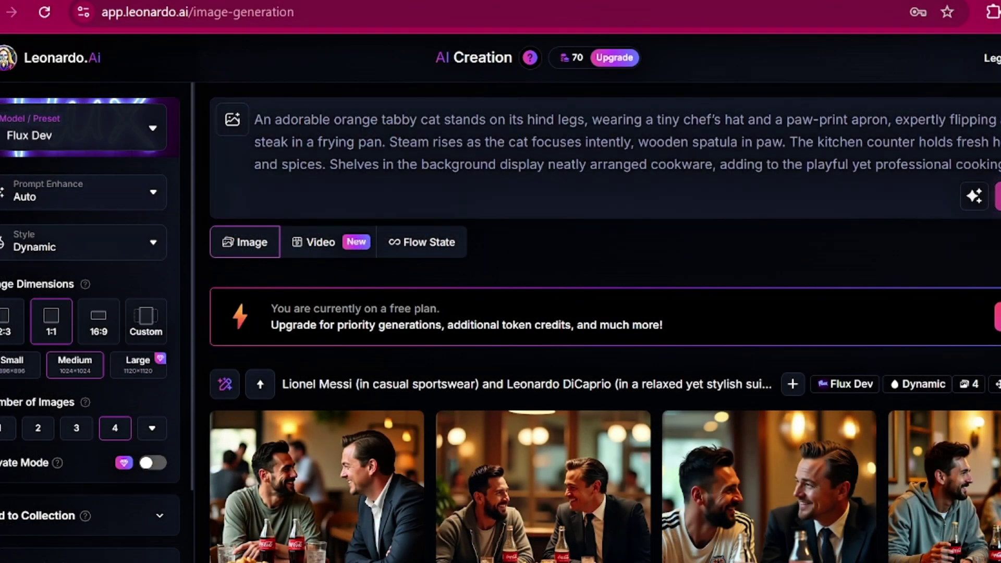
Switch to Leonardo.Ai, generate four Flux Dev images from the chef cat prompt, and download the second image.
key(Return)
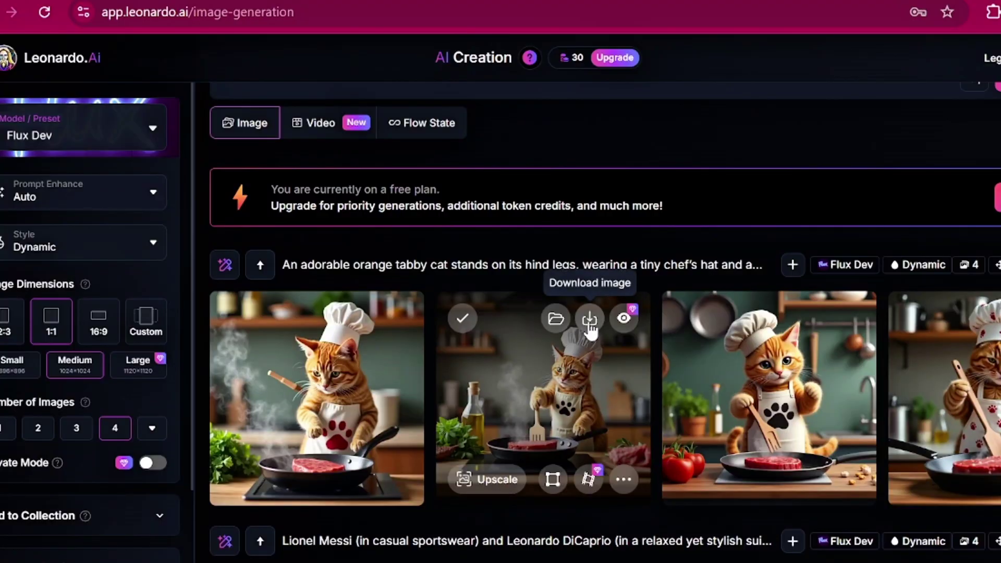
click(590, 319)
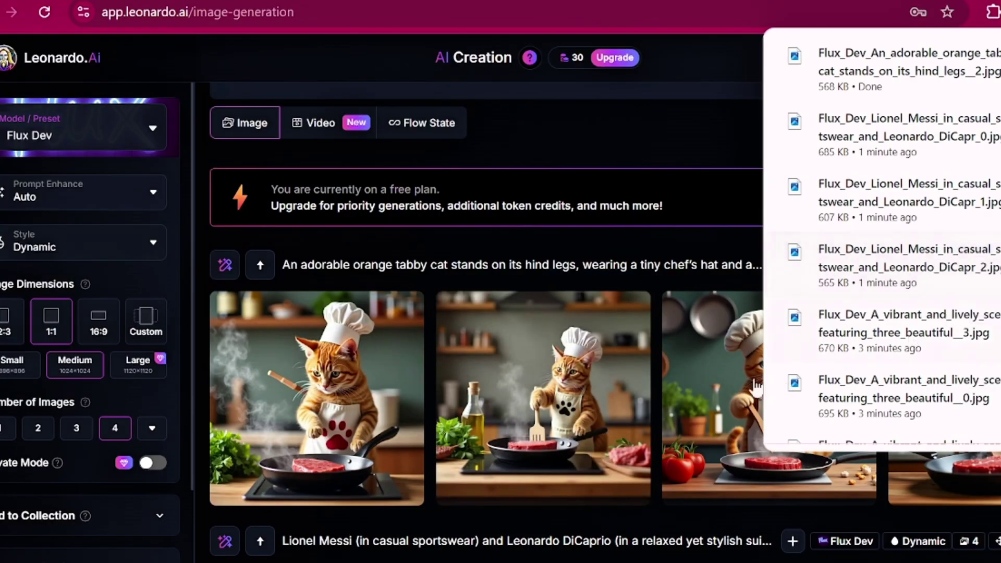
mouse_move(849, 318)
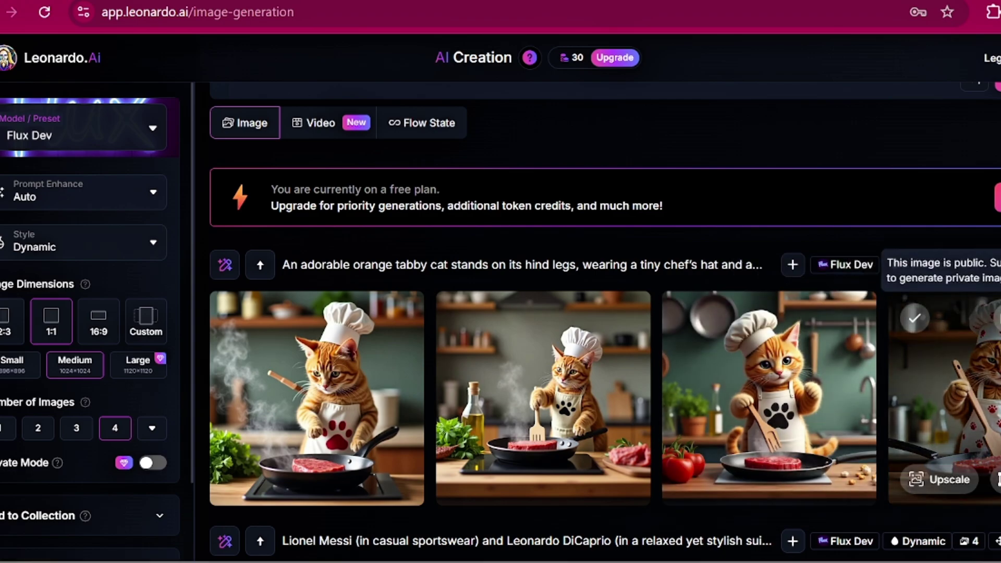
In Digen, paste the Coca-Cola café scene description as the video prompt and choose Turn Down for What as the music.
mouse_move(365, 329)
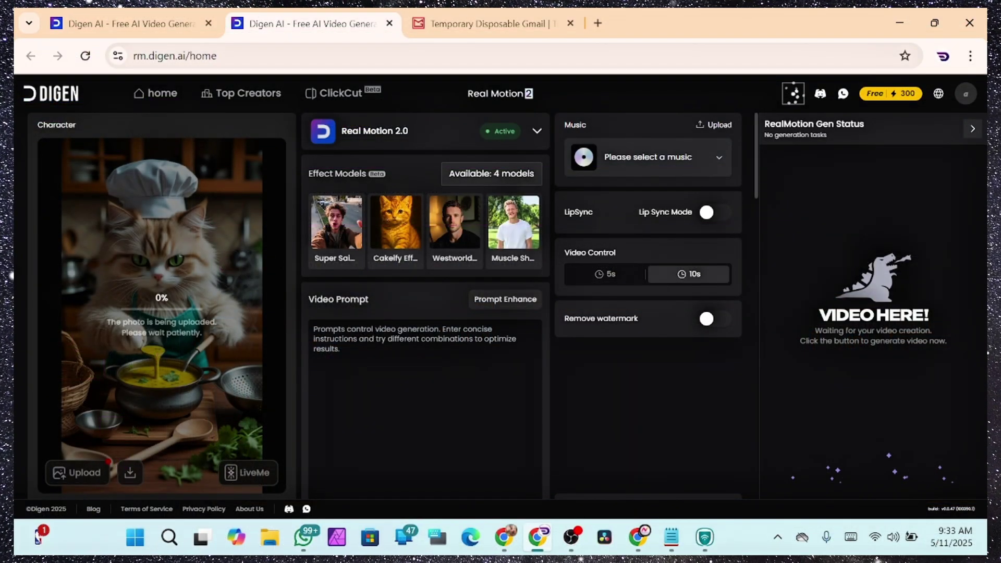
right_click(334, 326)
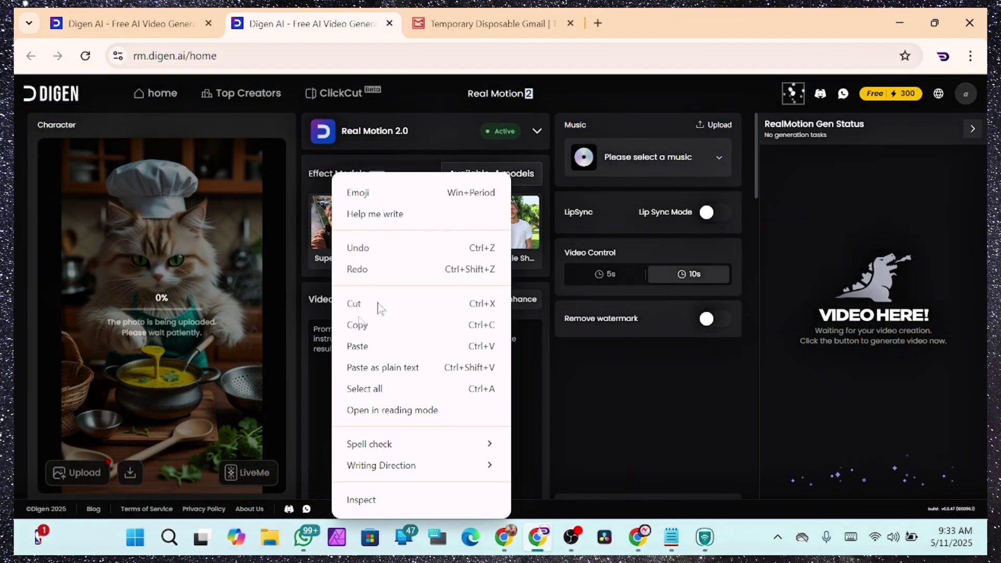
click(358, 347)
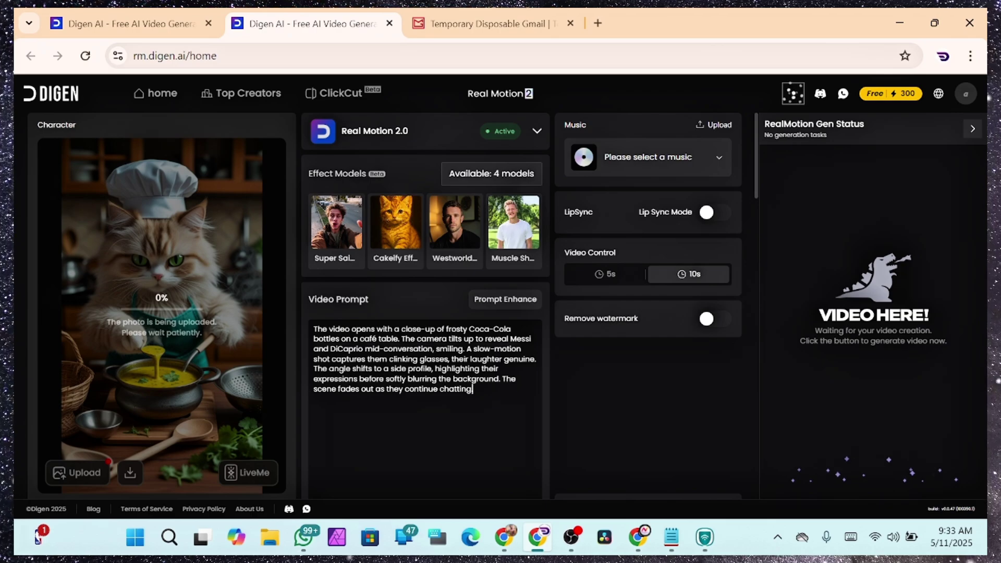
click(673, 159)
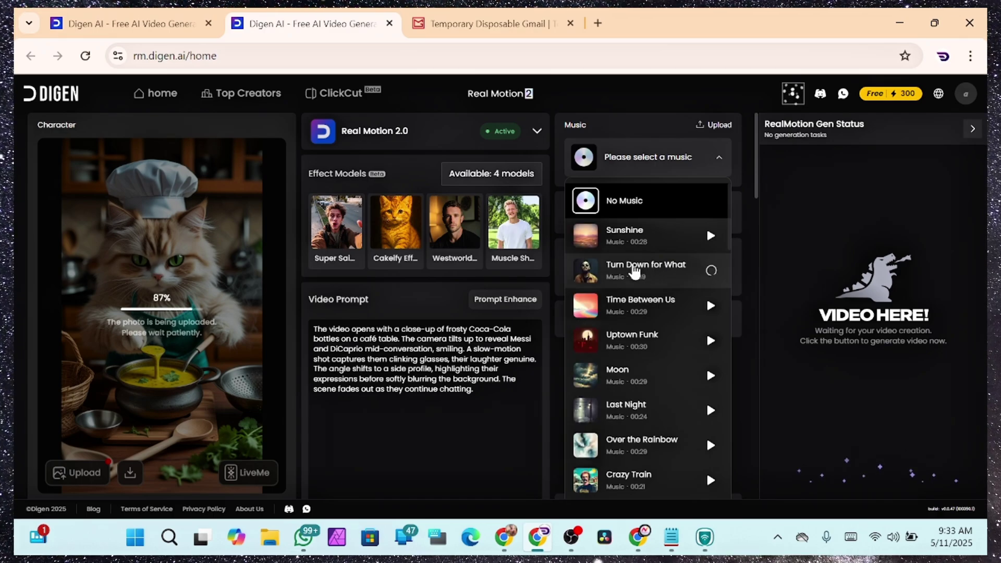
click(634, 271)
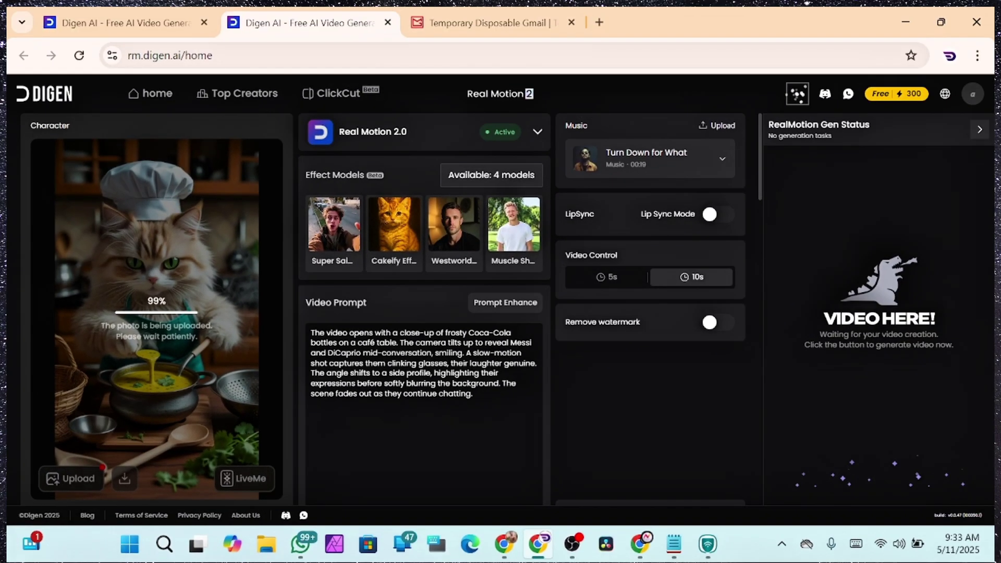
Generate the 10s Real Motion 2.0 video from the café image and its prompt.
scroll(501, 313, down, 1)
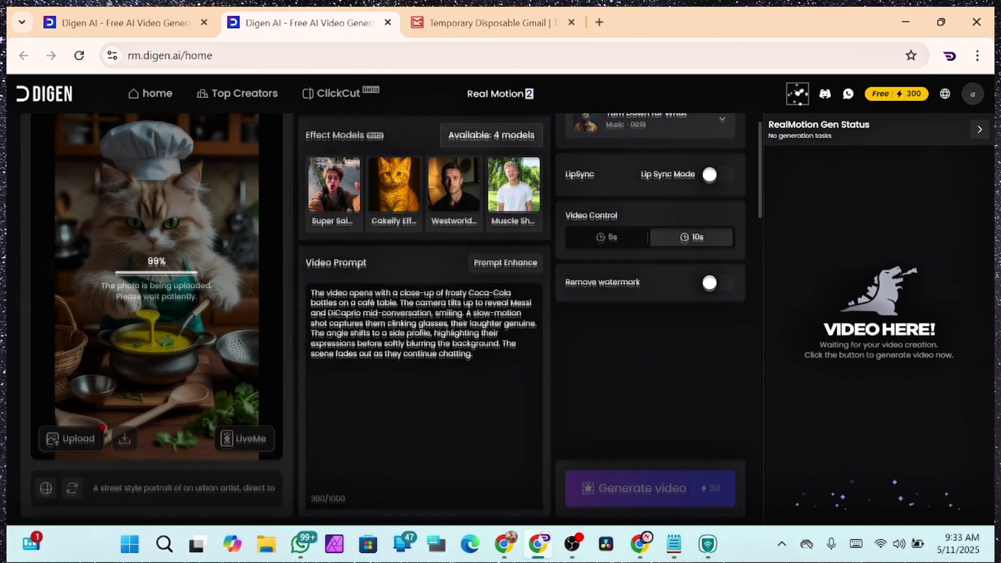
scroll(501, 313, up, 2)
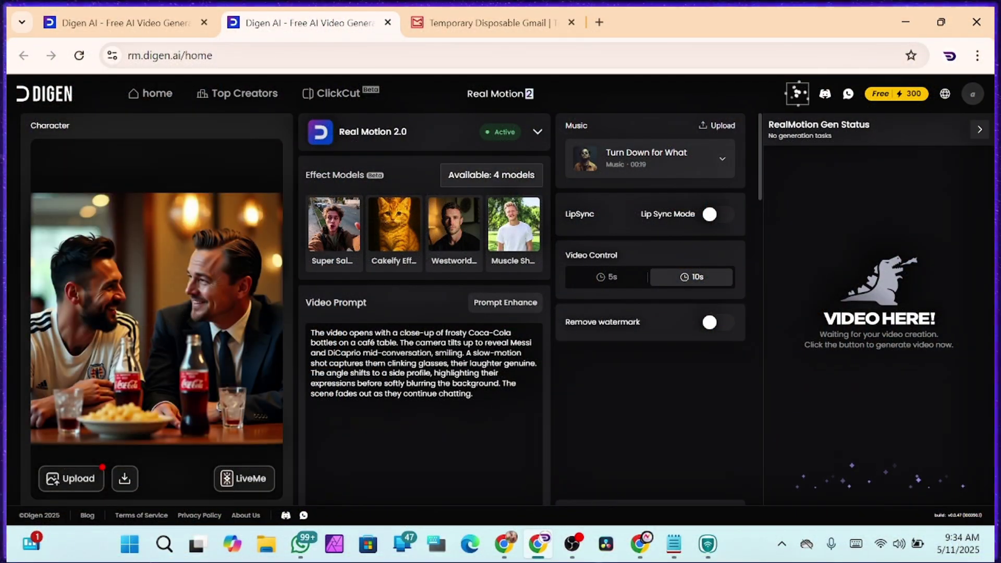
scroll(675, 364, down, 4)
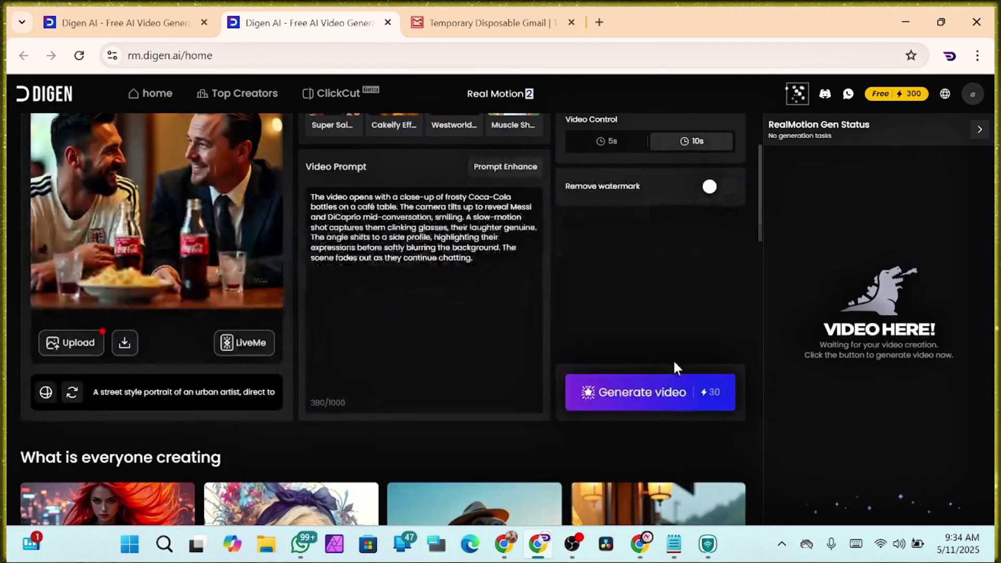
scroll(674, 364, up, 2)
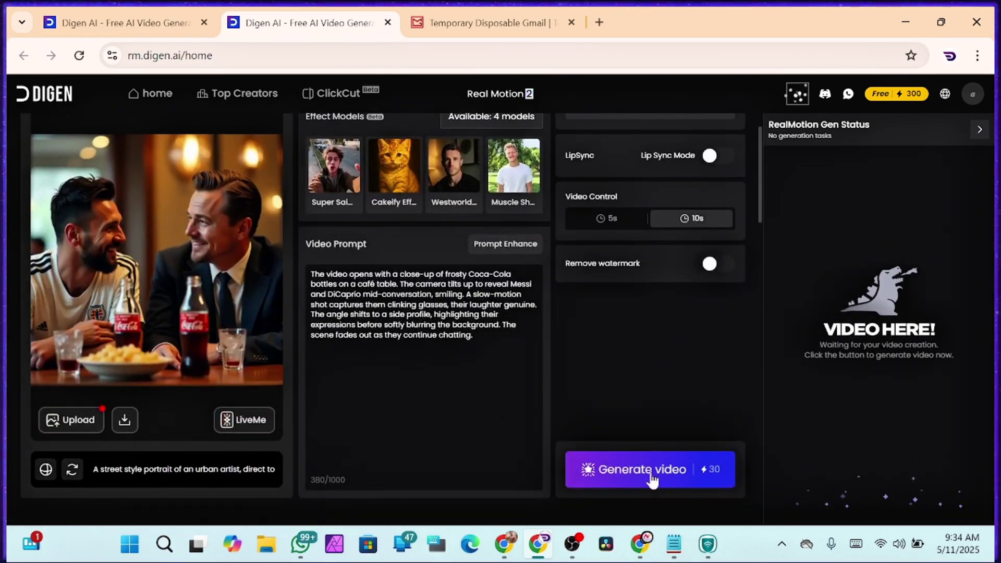
click(651, 476)
Enable Lip Sync Mode for the image of the woman at the market and generate a 5s video from it.
scroll(626, 387, up, 1)
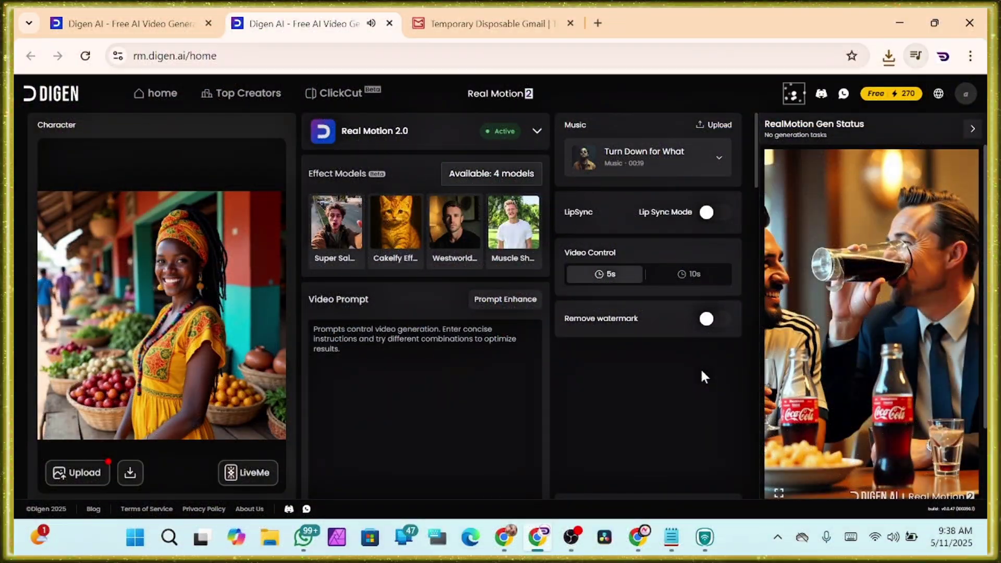
click(716, 214)
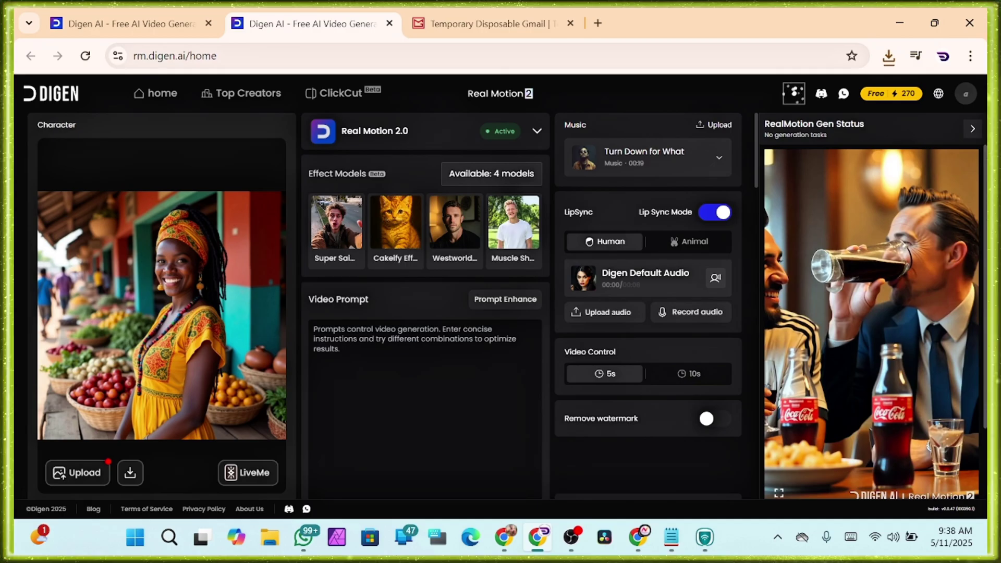
scroll(561, 422, down, 3)
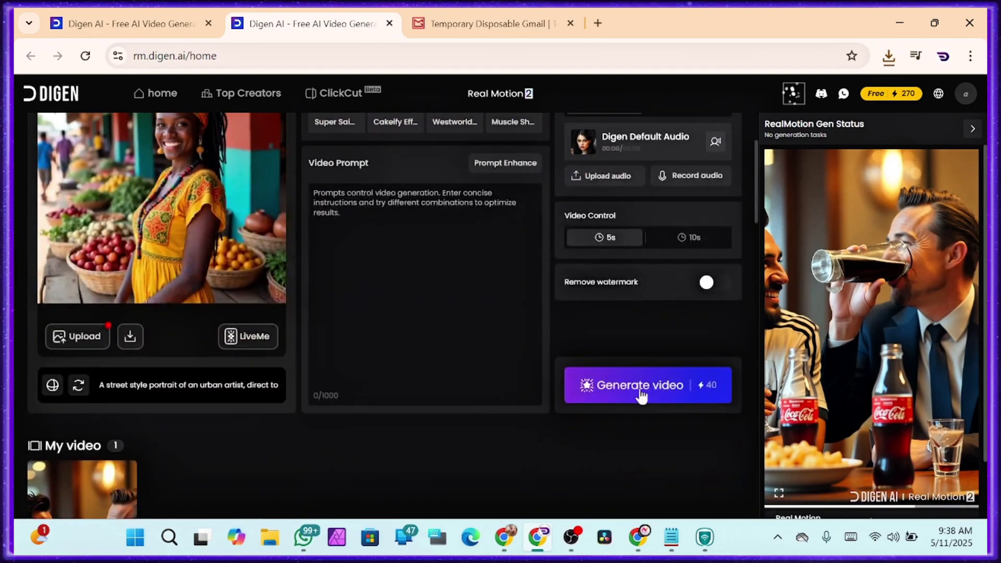
click(646, 392)
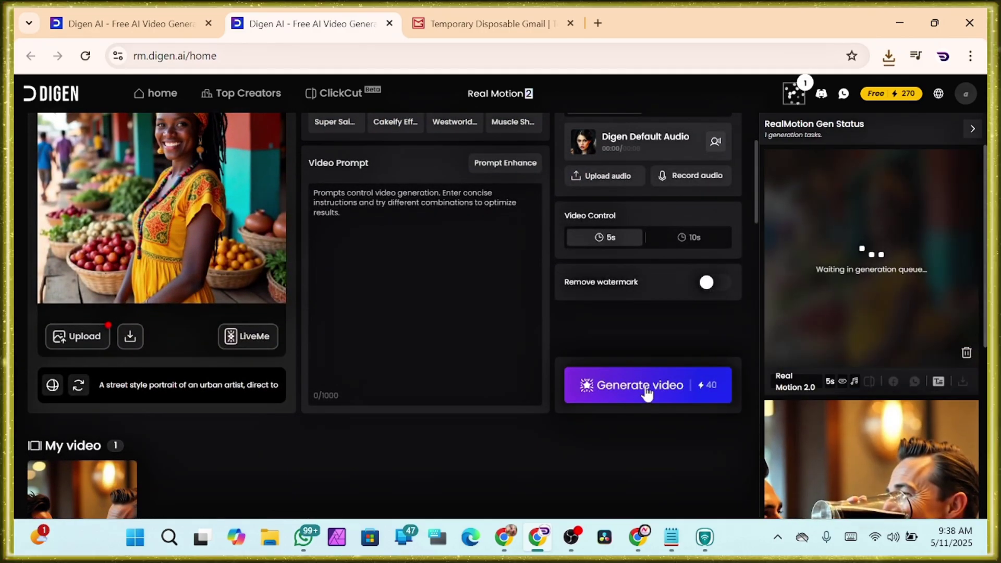